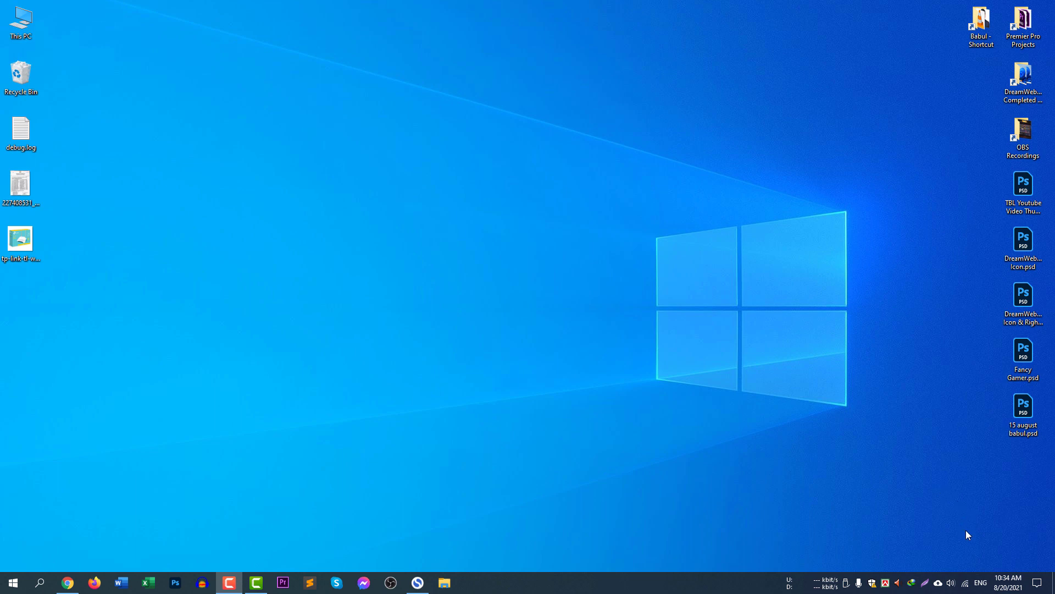
Step: Check which Wi-Fi network the PC is on, then launch Chrome to a new tab
{"action": "left_click", "coordinate": [966, 585]}
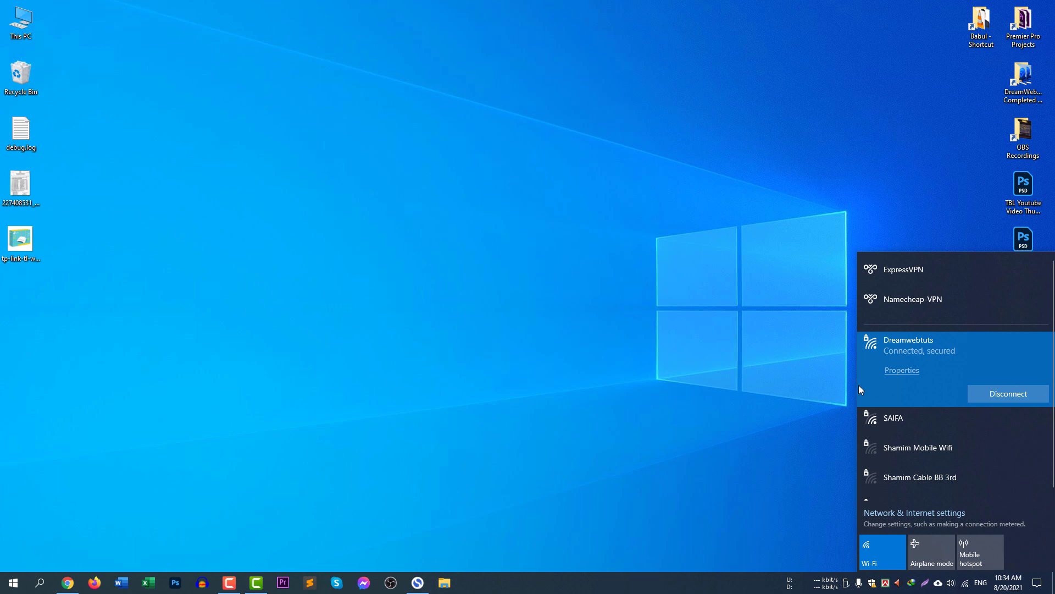
{"action": "left_click", "coordinate": [392, 375]}
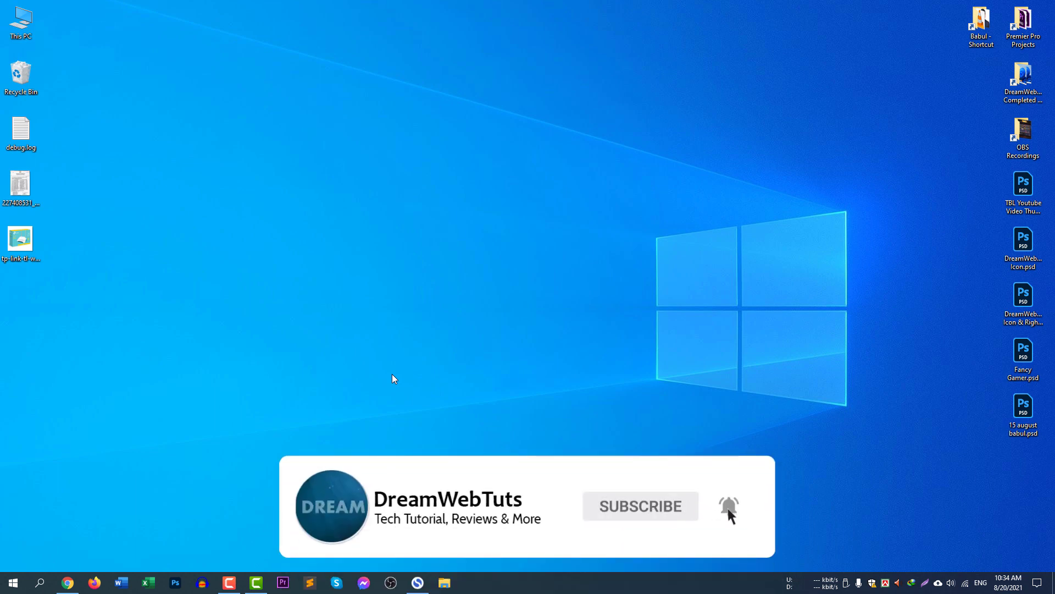
{"action": "left_click", "coordinate": [67, 582]}
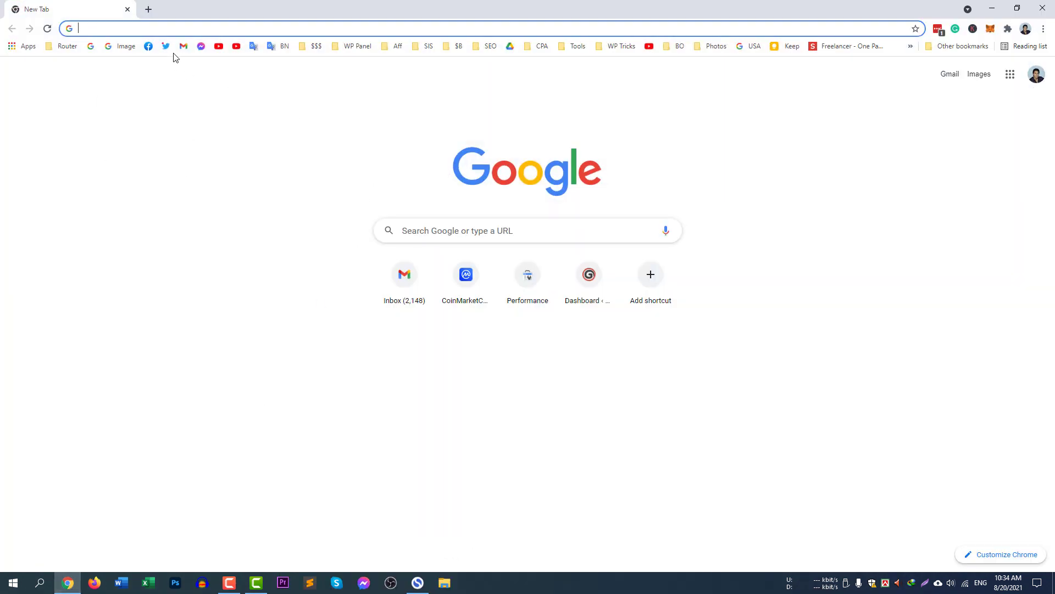
Step: Load the router login page at tplinkwifi.net
{"action": "left_click", "coordinate": [176, 29]}
{"action": "left_click", "coordinate": [46, 352]}
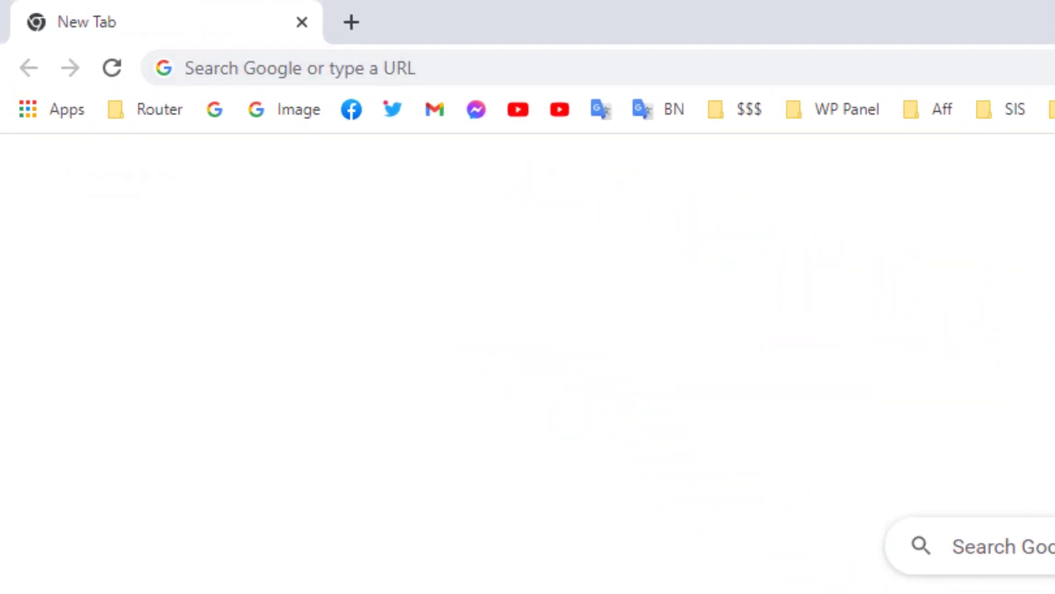
{"action": "left_click", "coordinate": [734, 69]}
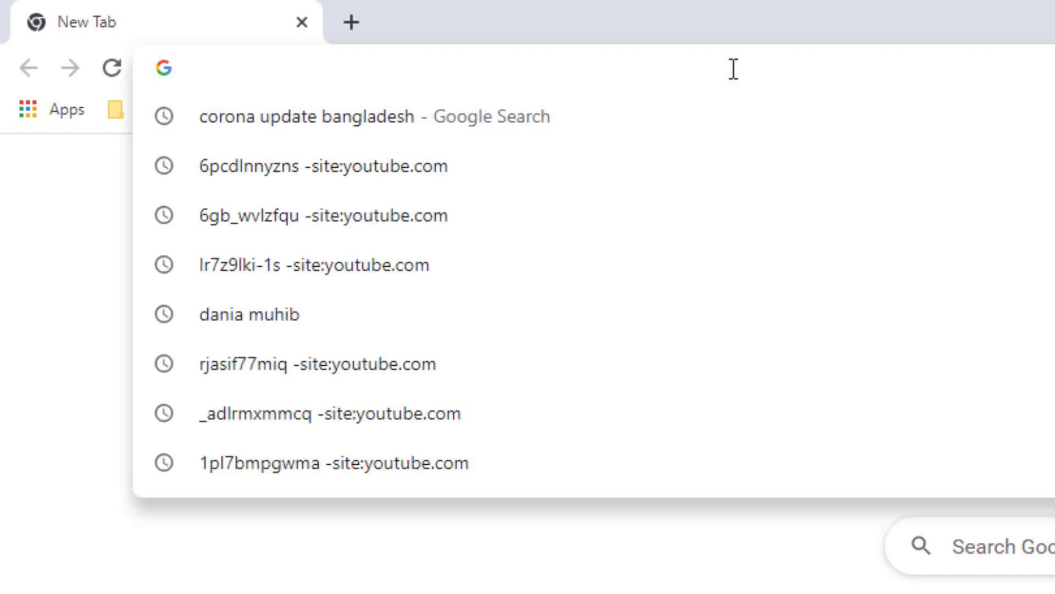
{"action": "type", "text": "tplink"}
{"action": "key", "text": "Return"}
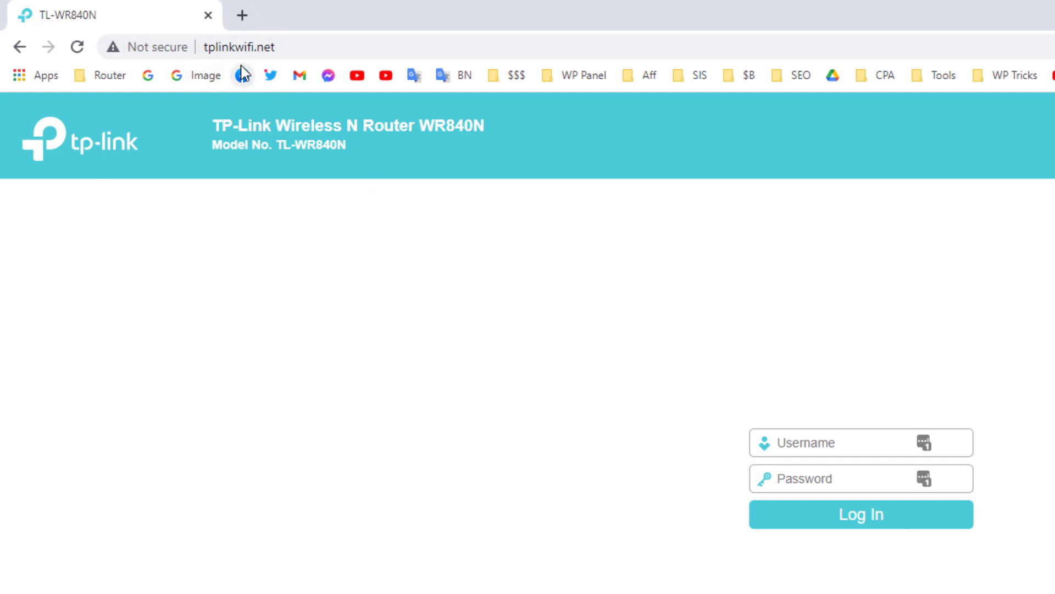
Step: Try the address 192.168.1.1 in a second tab, then close that tab
{"action": "left_click", "coordinate": [243, 16]}
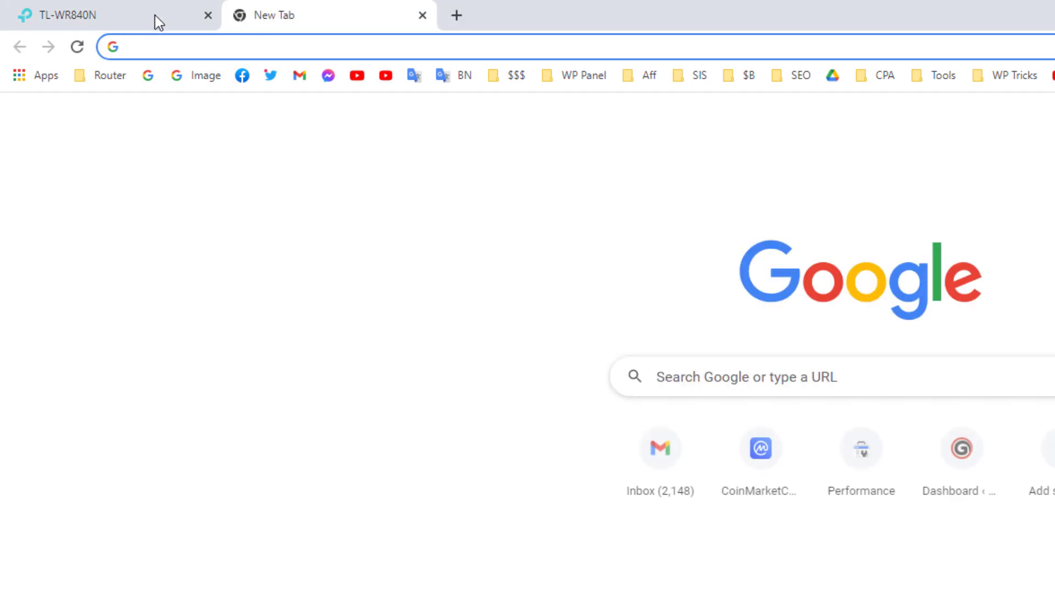
{"action": "left_click", "coordinate": [155, 15]}
{"action": "left_click", "coordinate": [267, 15]}
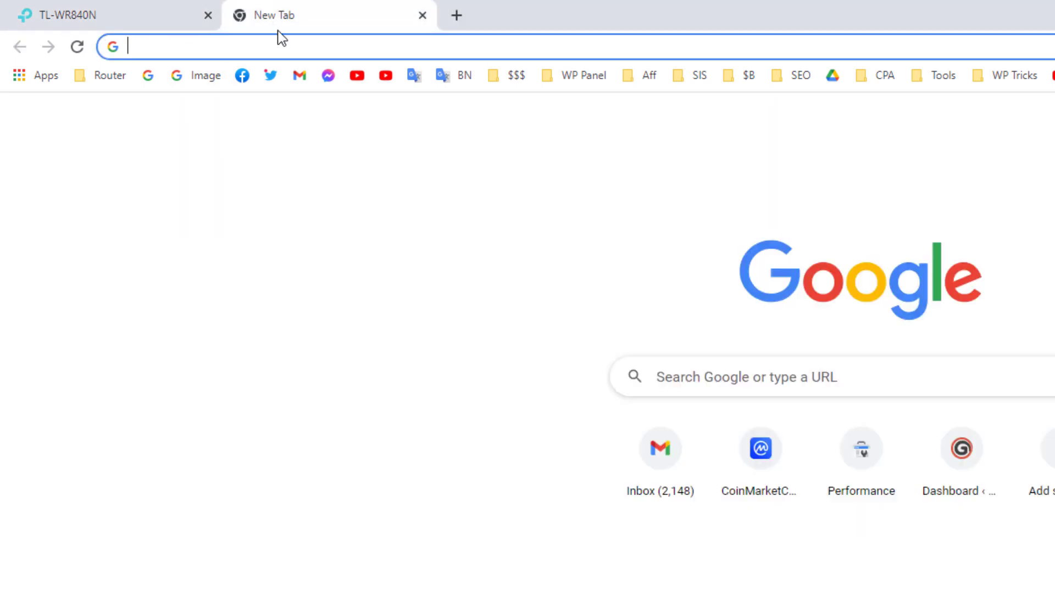
{"action": "type", "text": "192."}
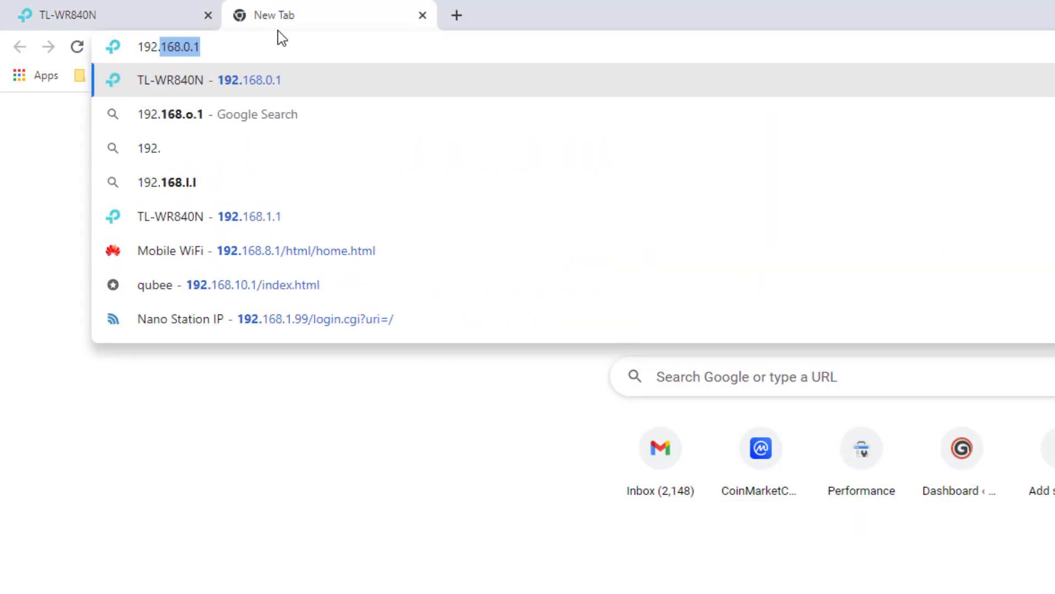
{"action": "type", "text": "168.0.1"}
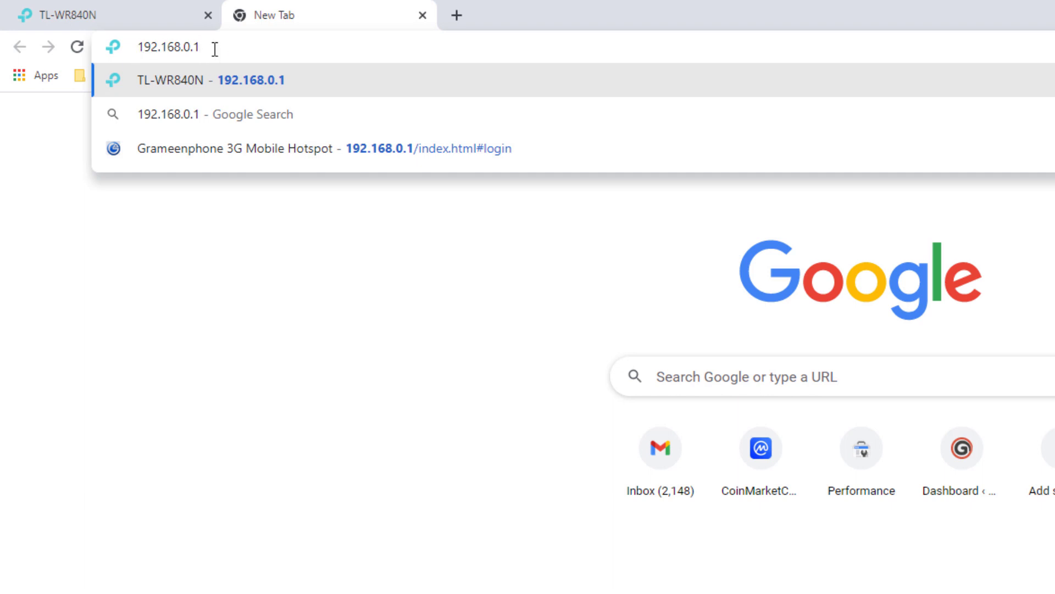
{"action": "left_click_drag", "start_coordinate": [184, 49], "coordinate": [240, 42]}
{"action": "key", "text": "BackSpace"}
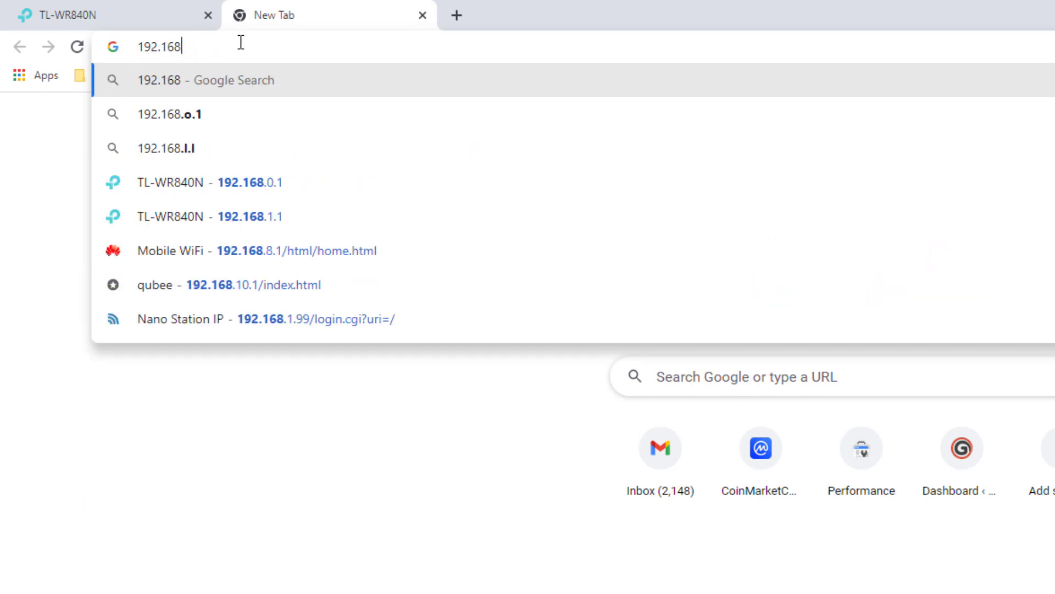
{"action": "type", "text": ".1.1"}
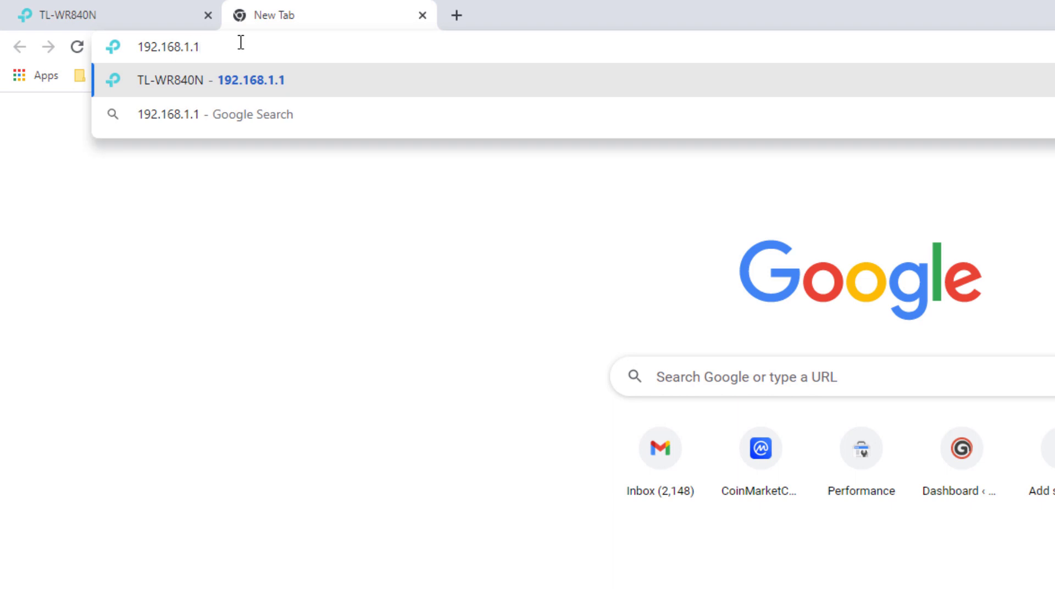
{"action": "left_click_drag", "start_coordinate": [208, 52], "coordinate": [94, 53]}
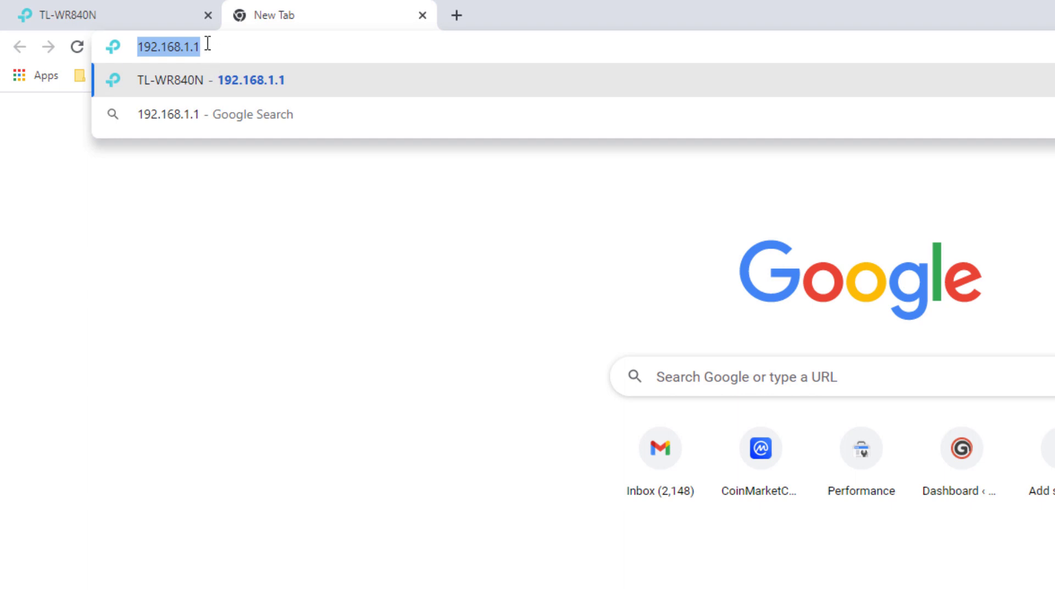
{"action": "left_click", "coordinate": [422, 17]}
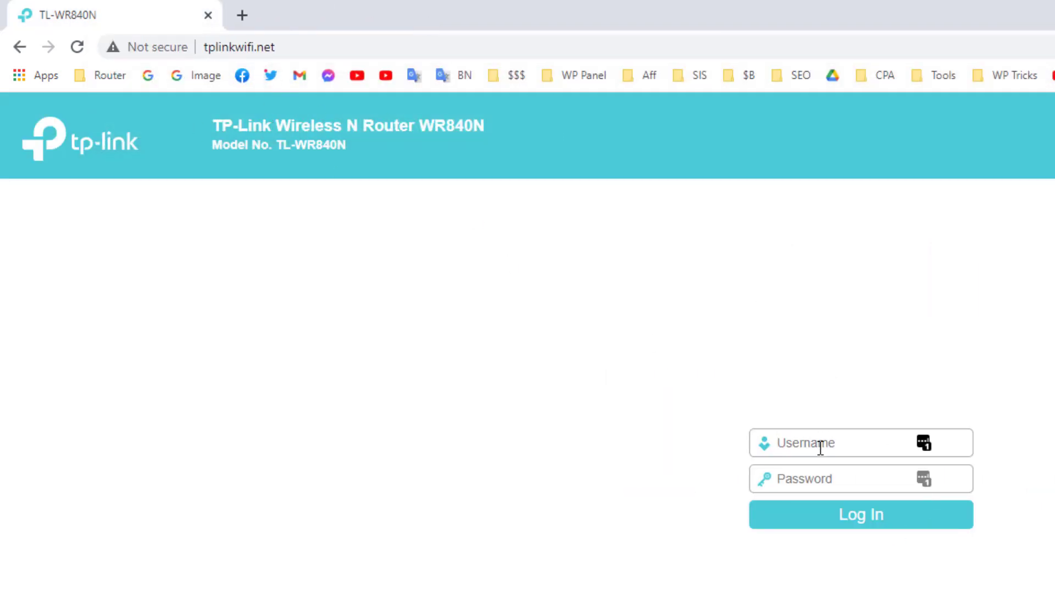
Step: Log in to the router admin with the admin username and password
{"action": "type", "text": "admin"}
{"action": "key", "text": "Tab"}
{"action": "type", "text": "admin"}
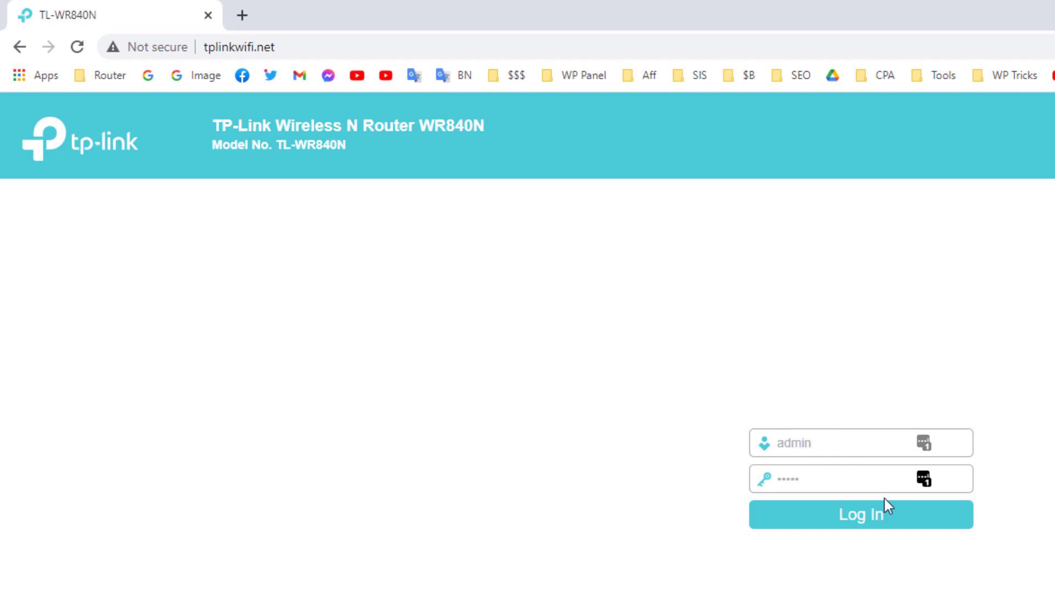
{"action": "left_click", "coordinate": [889, 520]}
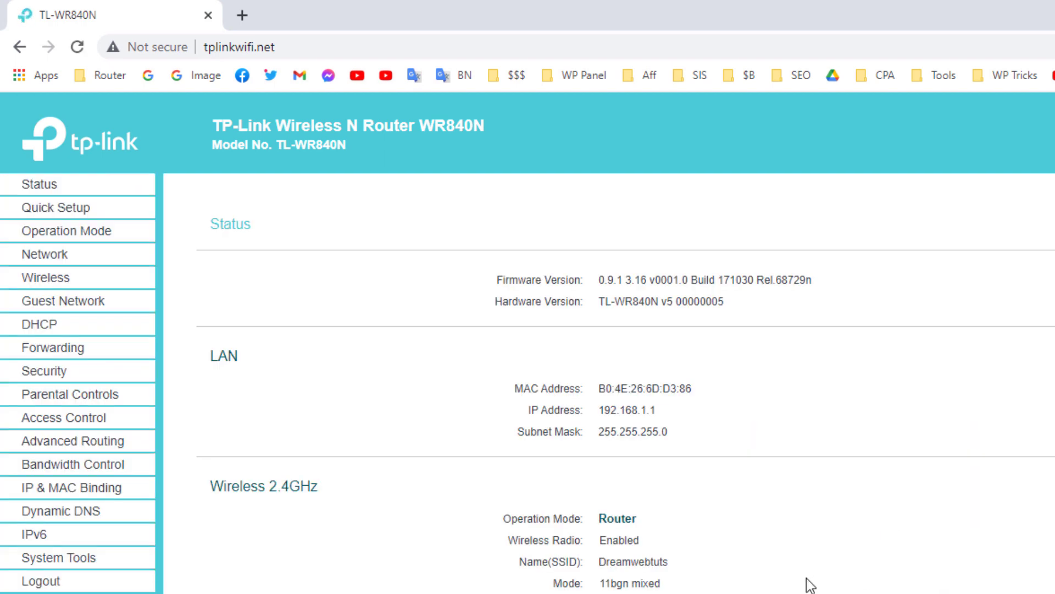
Step: Dismiss Chrome's password-breach warning, then highlight the Wireless 2.4GHz heading and SSID Dreamwebtuts
{"action": "left_click", "coordinate": [1011, 291]}
{"action": "left_click_drag", "start_coordinate": [221, 482], "coordinate": [442, 489]}
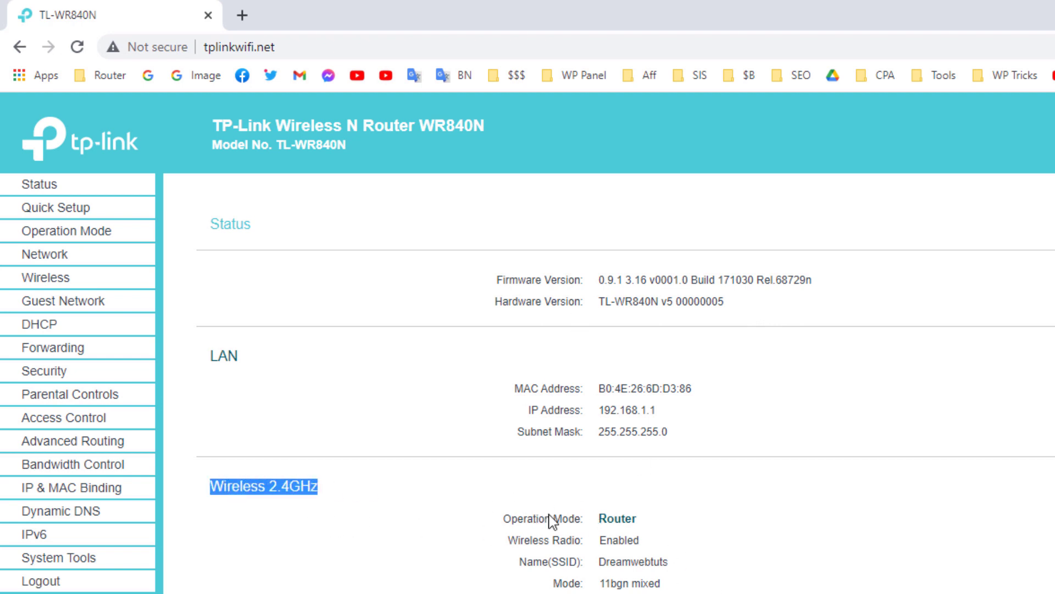
{"action": "left_click", "coordinate": [535, 519]}
{"action": "left_click", "coordinate": [570, 561]}
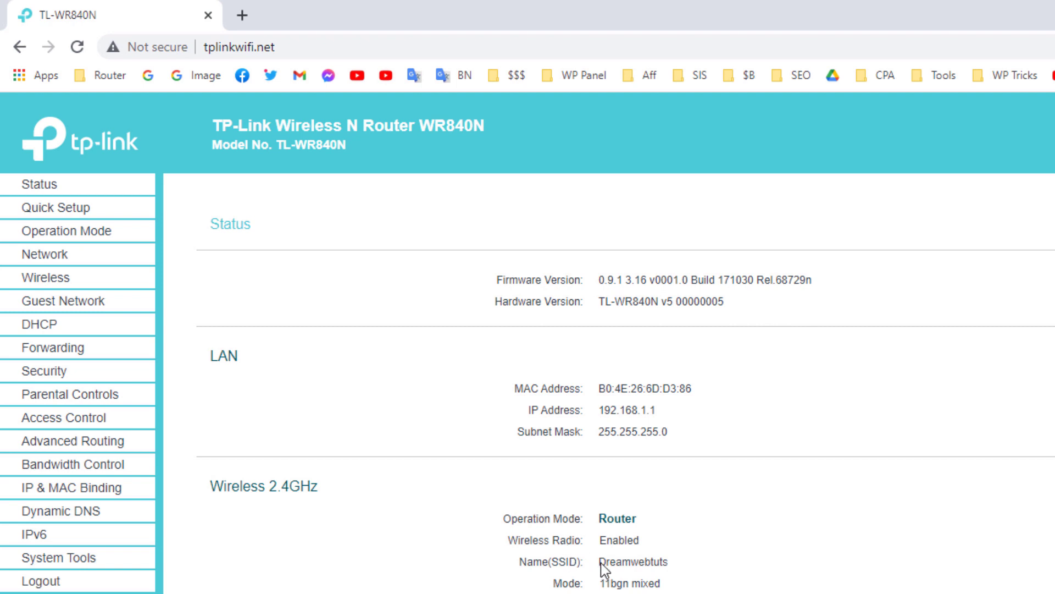
{"action": "left_click_drag", "start_coordinate": [598, 562], "coordinate": [655, 563]}
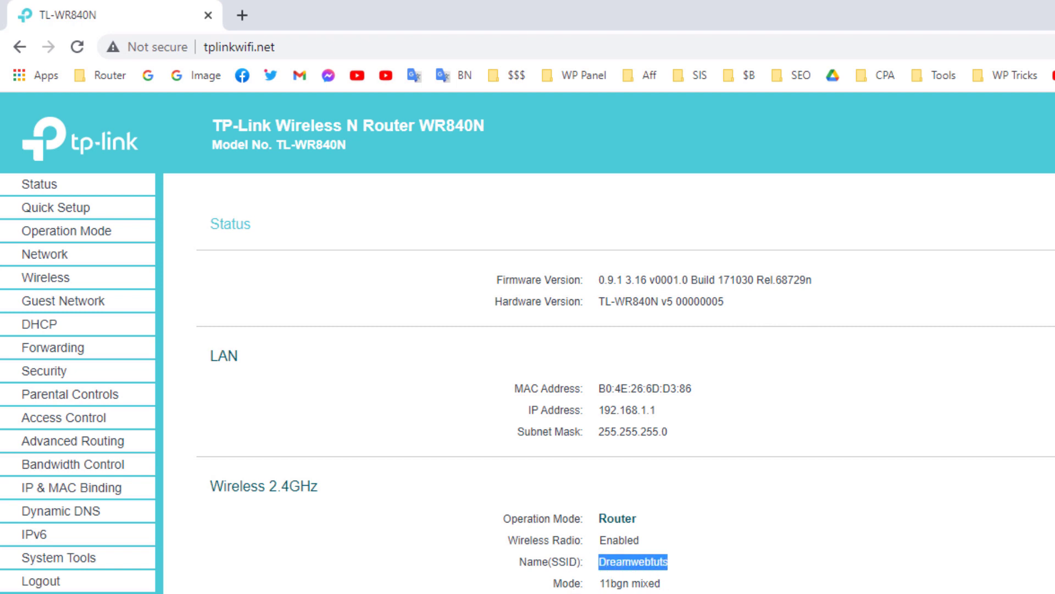
{"action": "left_click", "coordinate": [627, 593]}
{"action": "left_click_drag", "start_coordinate": [632, 593], "coordinate": [567, 529]}
{"action": "left_click", "coordinate": [628, 556]}
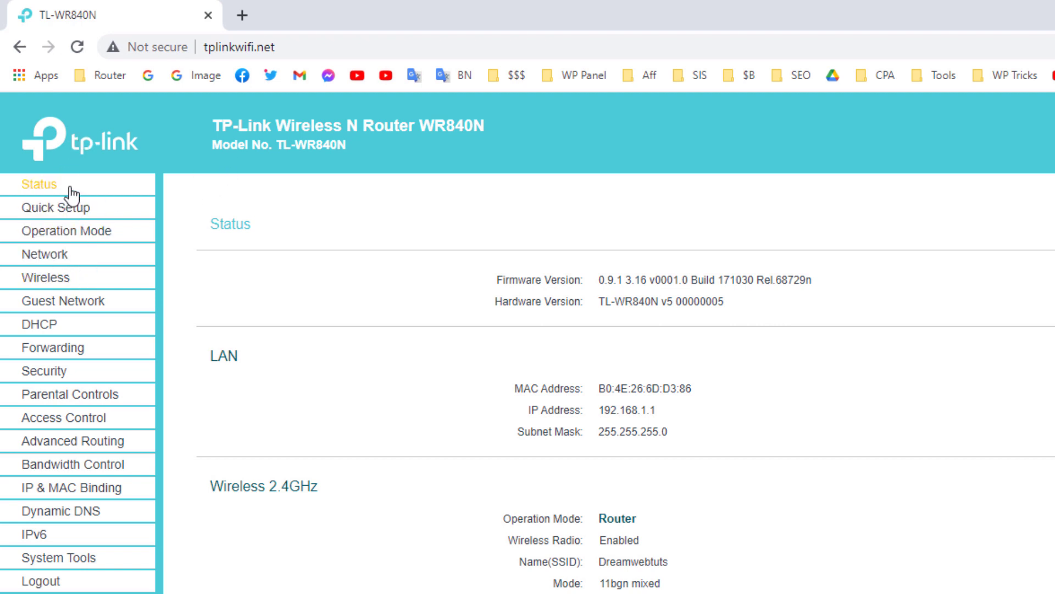
Step: Rename the 2.4GHz network to Dreamwebtuts2, then bring up the Wireless Security settings
{"action": "left_click", "coordinate": [66, 280]}
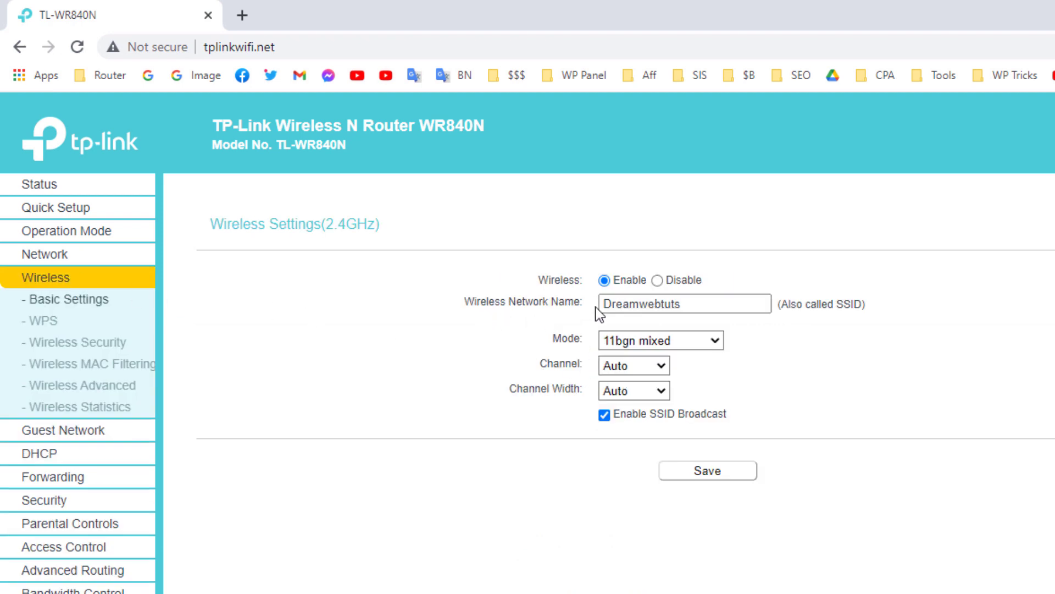
{"action": "left_click", "coordinate": [698, 309]}
{"action": "left_click", "coordinate": [709, 307]}
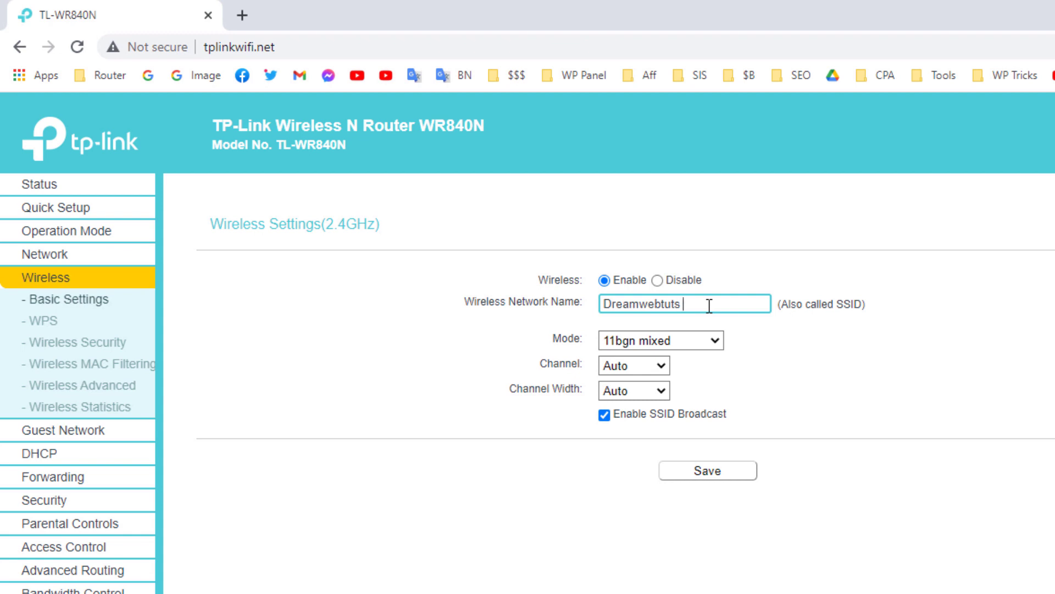
{"action": "type", "text": "asdfsdfdf"}
{"action": "left_click_drag", "start_coordinate": [747, 302], "coordinate": [683, 311]}
{"action": "key", "text": "BackSpace"}
{"action": "type", "text": "2"}
{"action": "left_click", "coordinate": [90, 343]}
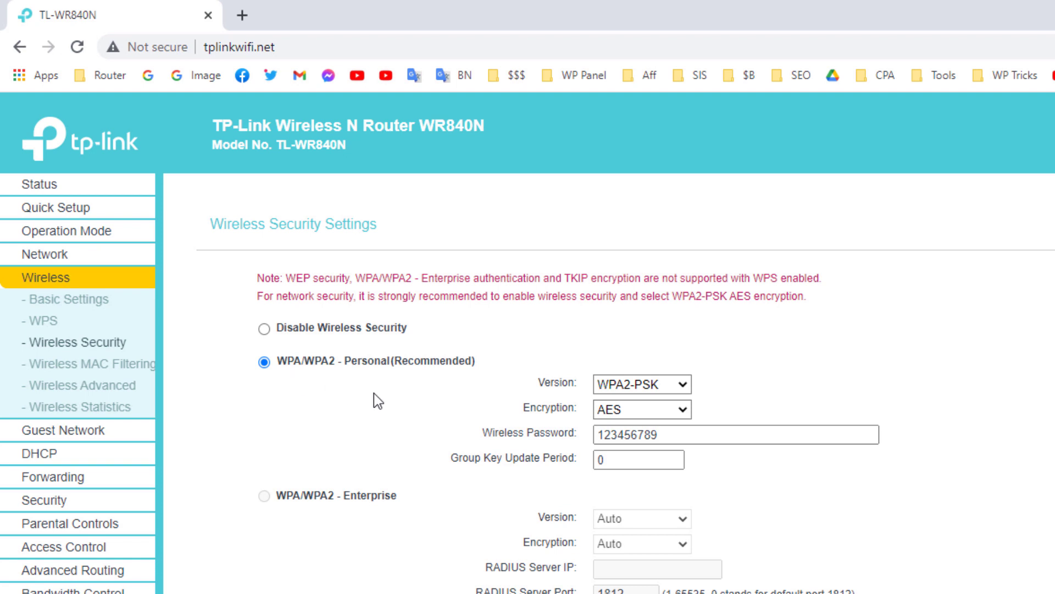
Step: Remove the password's last digit to leave the new eight-digit key, then open the Wi-Fi list
{"action": "left_click_drag", "start_coordinate": [667, 434], "coordinate": [580, 441]}
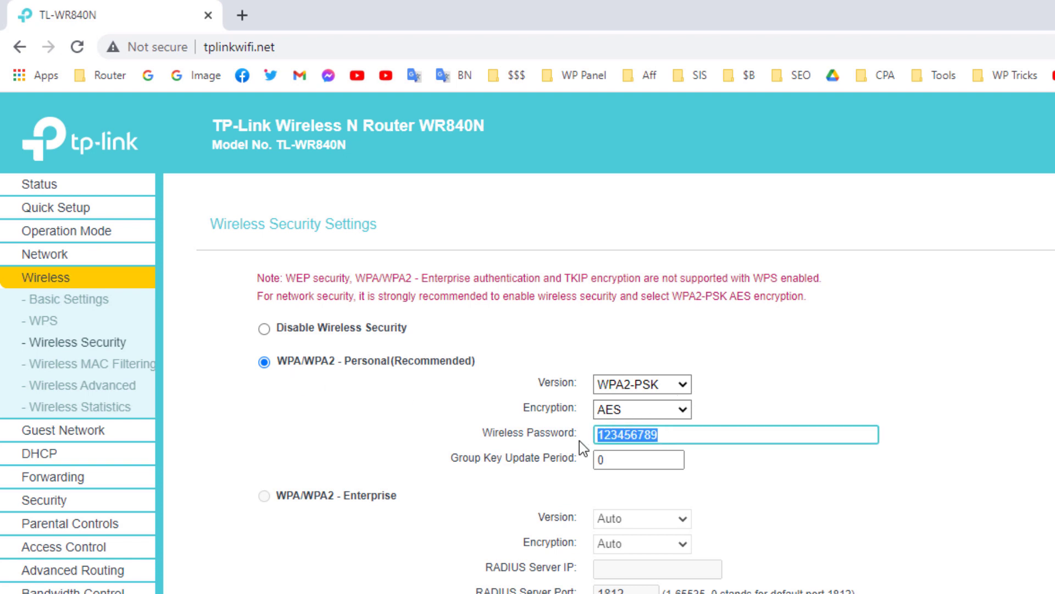
{"action": "left_click", "coordinate": [646, 434]}
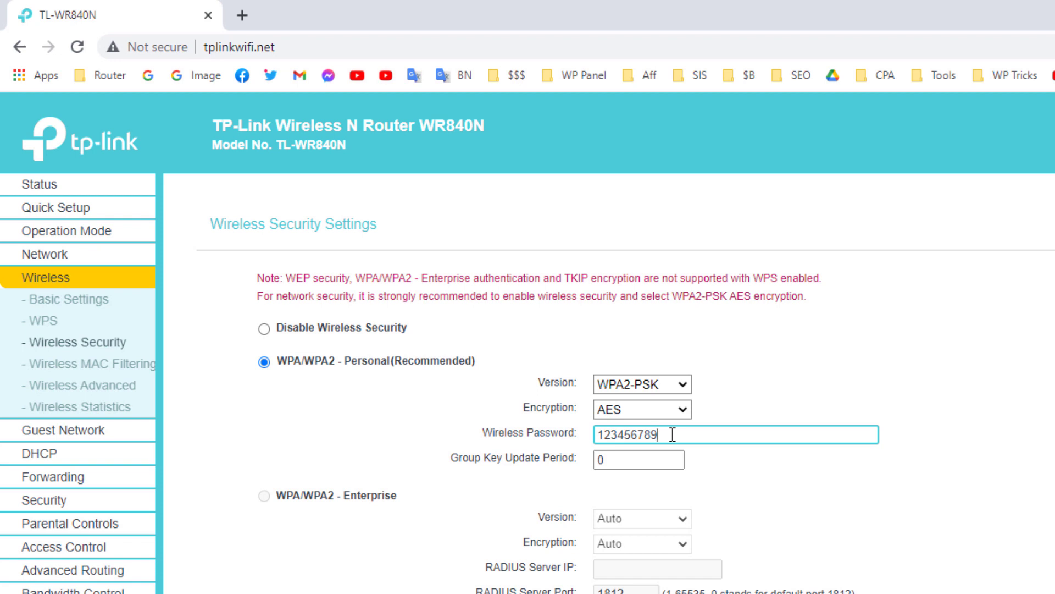
{"action": "key", "text": "BackSpace"}
{"action": "left_click", "coordinate": [755, 407]}
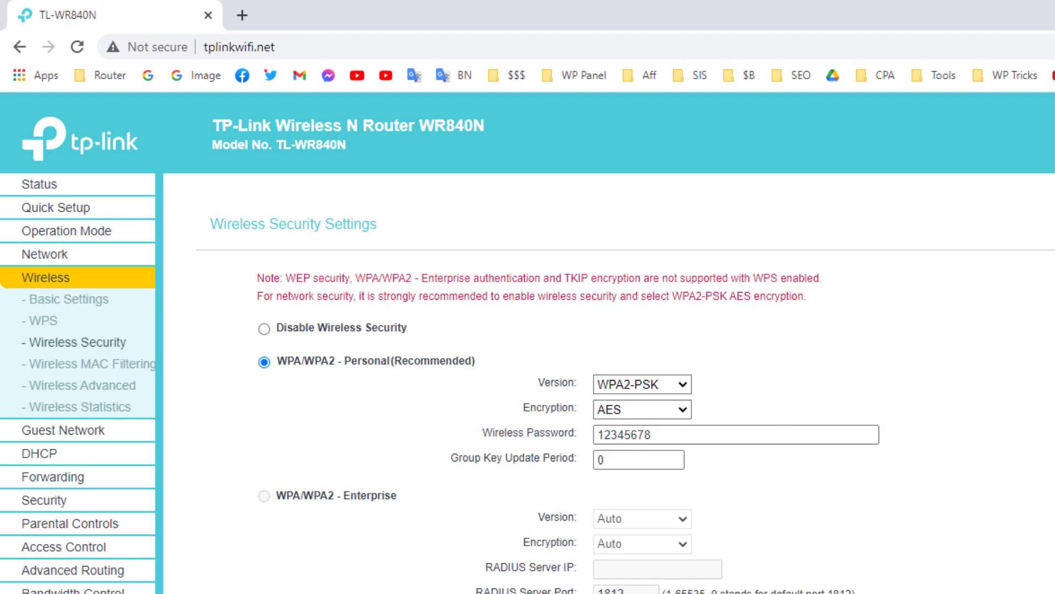
{"action": "scroll", "coordinate": [626, 385], "scroll_direction": "down", "scroll_amount": 1}
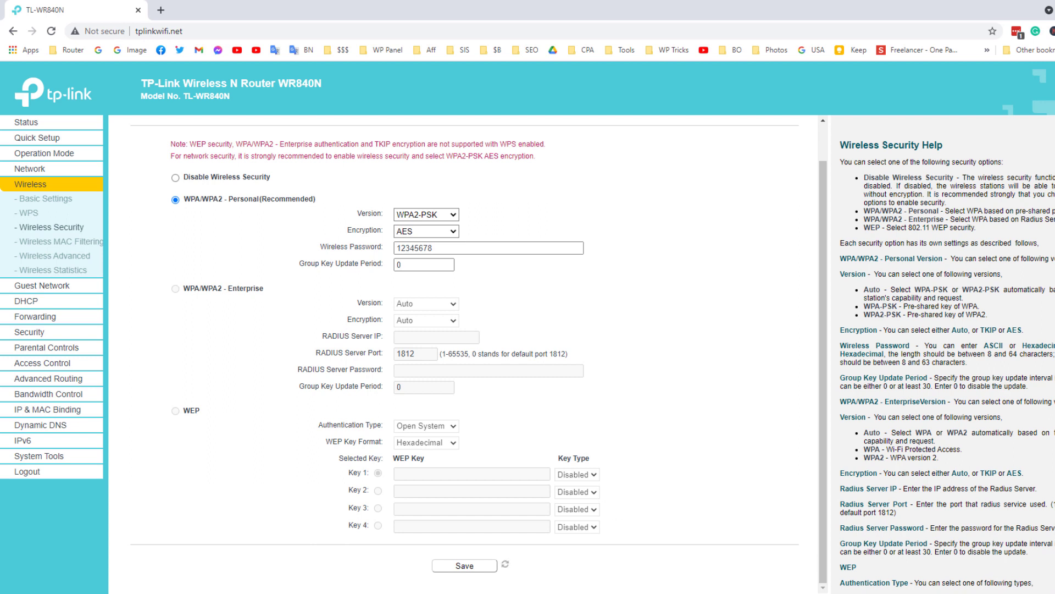
{"action": "left_click", "coordinate": [1052, 591]}
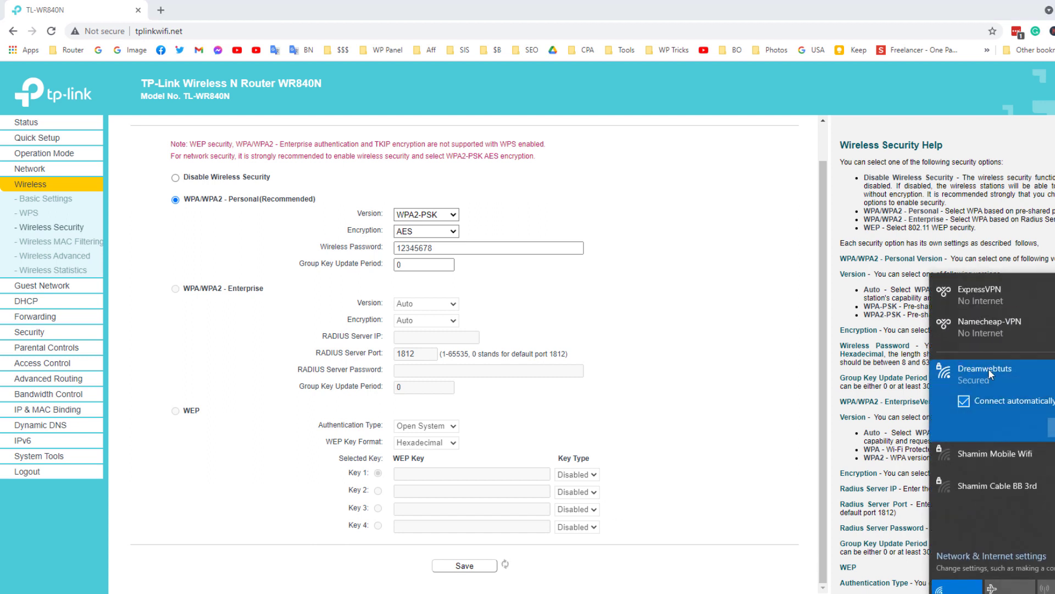
Step: Turn off auto-connect for Dreamwebtuts and forget the saved network
{"action": "left_click", "coordinate": [1017, 467]}
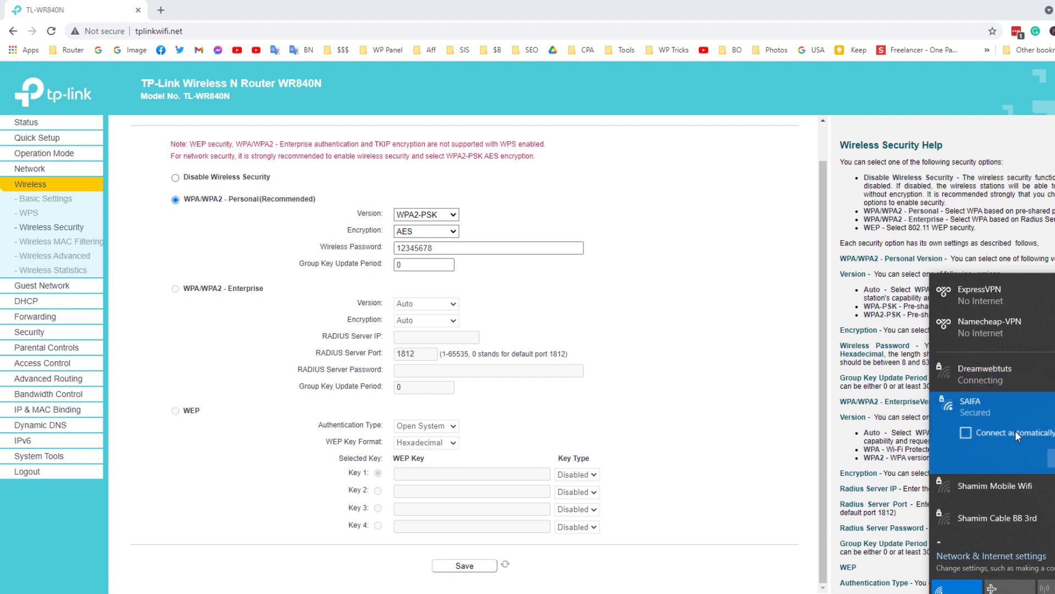
{"action": "left_click", "coordinate": [1039, 384]}
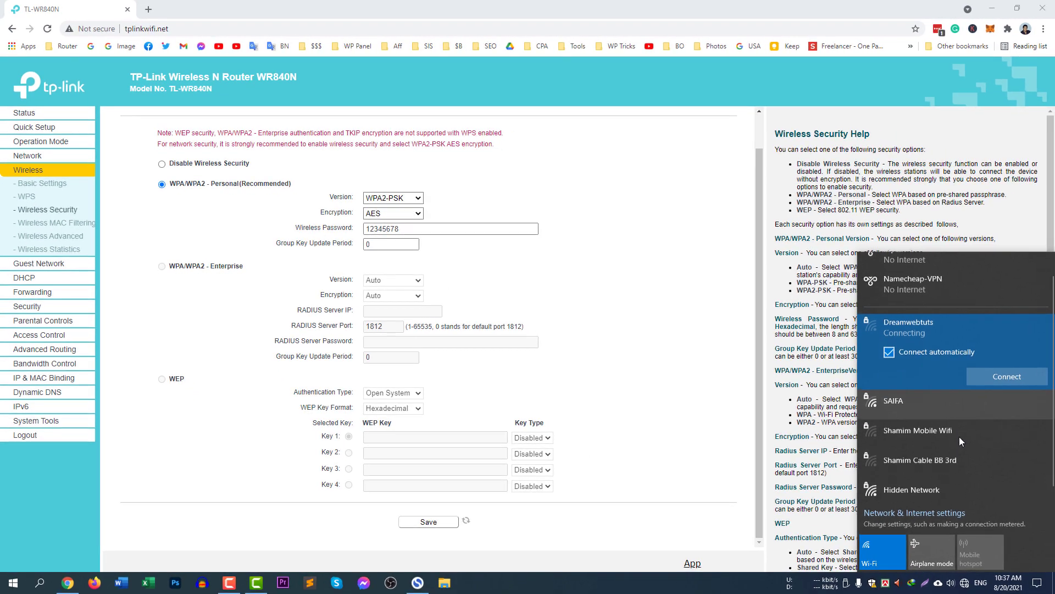
{"action": "scroll", "coordinate": [959, 436], "scroll_direction": "up", "scroll_amount": 1}
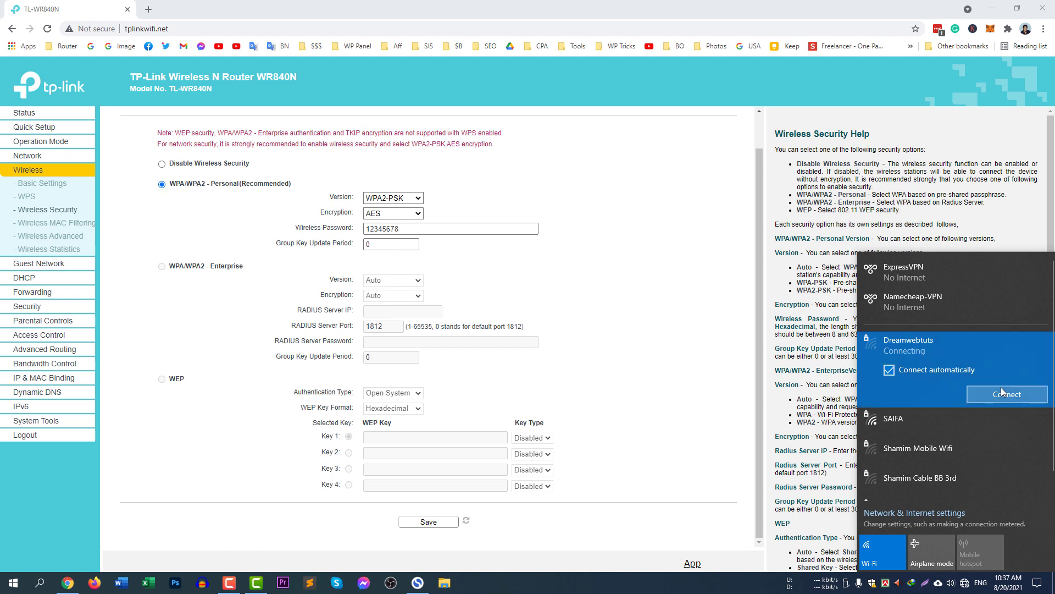
{"action": "left_click", "coordinate": [908, 373]}
{"action": "right_click", "coordinate": [968, 352]}
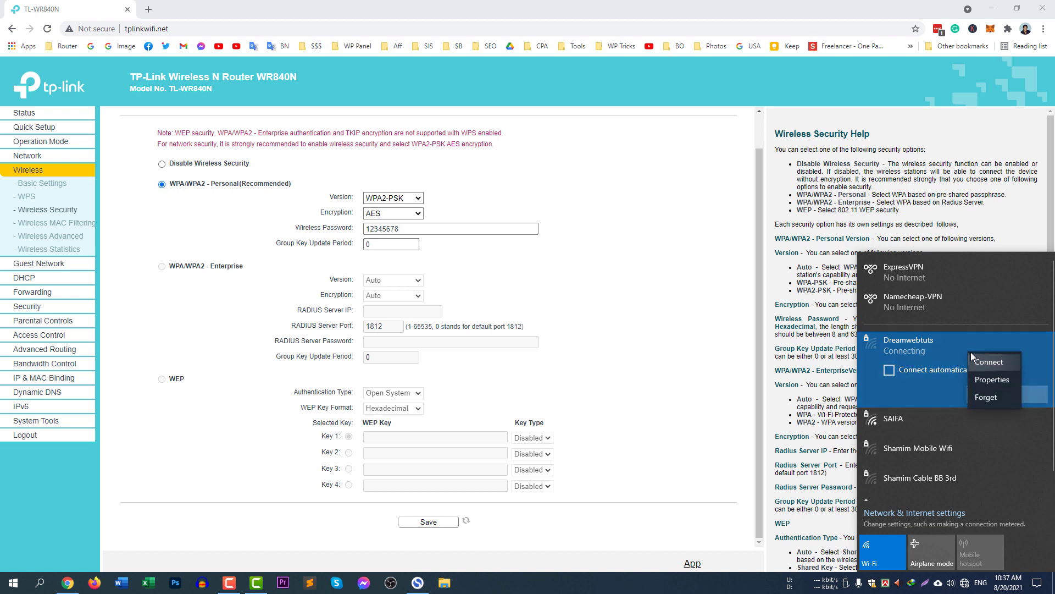
{"action": "left_click", "coordinate": [987, 396]}
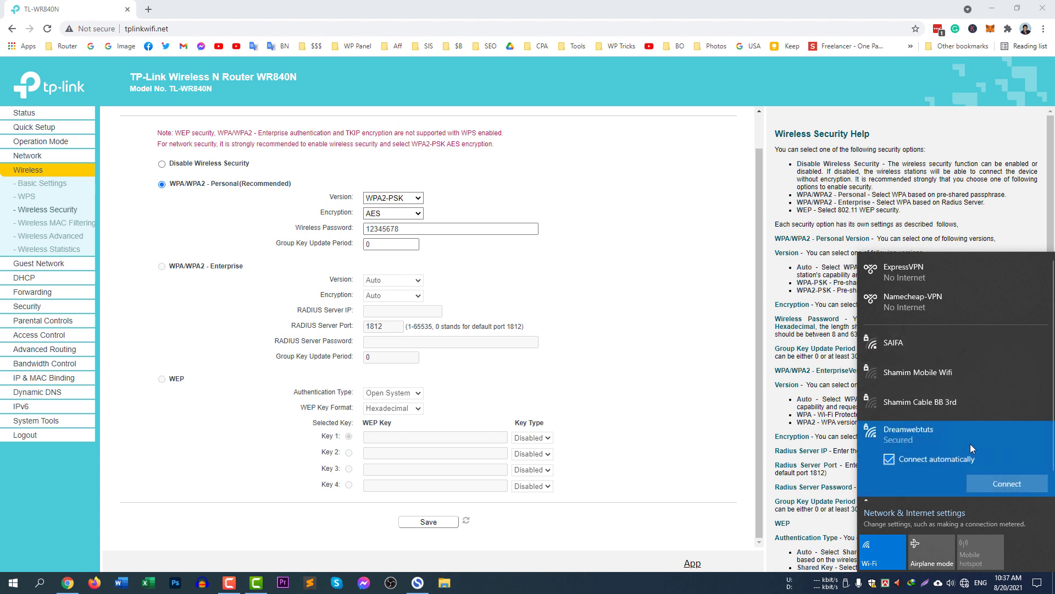
Step: Reconnect to Dreamwebtuts with the new eight-digit security key and return to the router page
{"action": "left_click", "coordinate": [998, 482]}
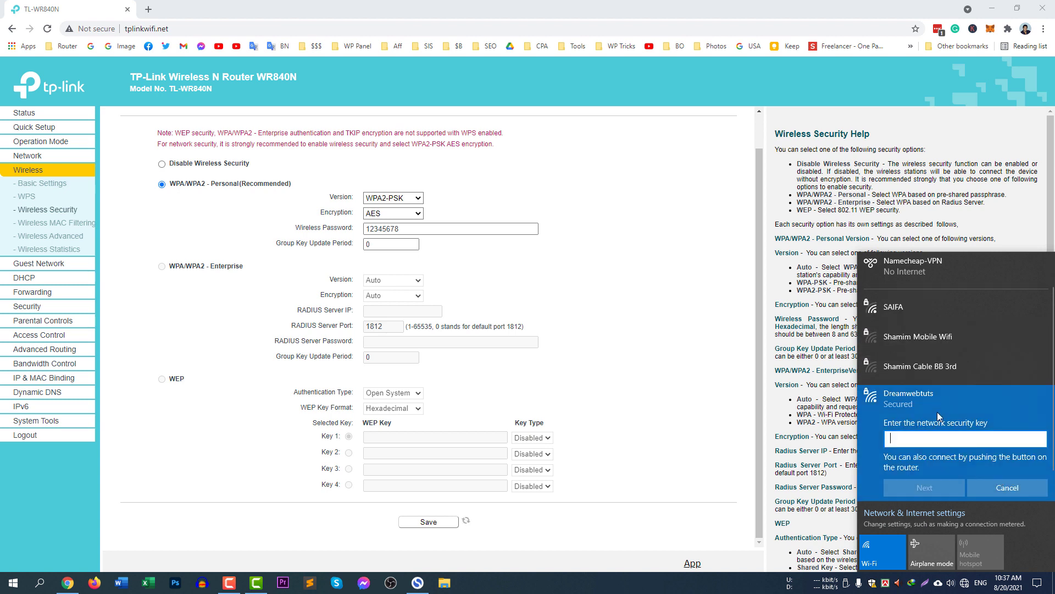
{"action": "type", "text": "12345678"}
{"action": "left_click", "coordinate": [937, 488]}
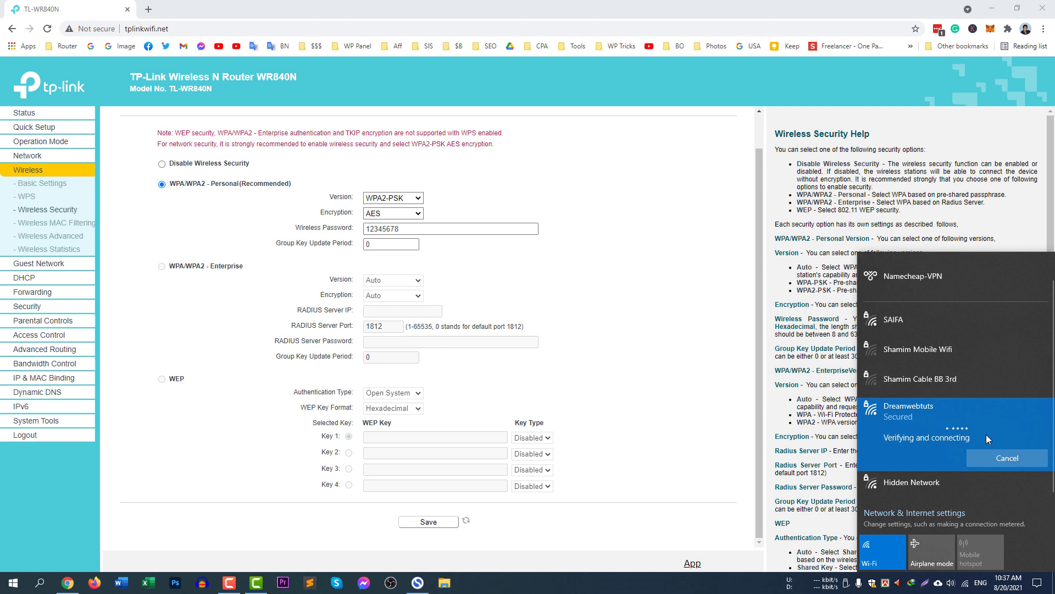
{"action": "left_click", "coordinate": [44, 5]}
Step: Return to Wireless Basic Settings to confirm the Dreamwebtuts network name and 11bgn mixed mode
{"action": "scroll", "coordinate": [501, 401], "scroll_direction": "up", "scroll_amount": 2}
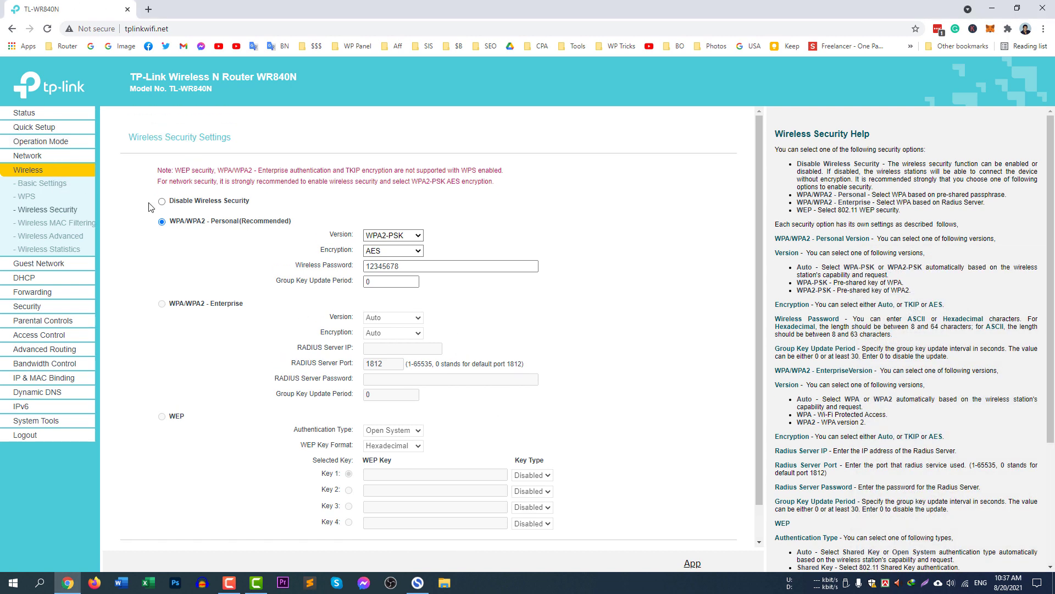
{"action": "left_click", "coordinate": [36, 171]}
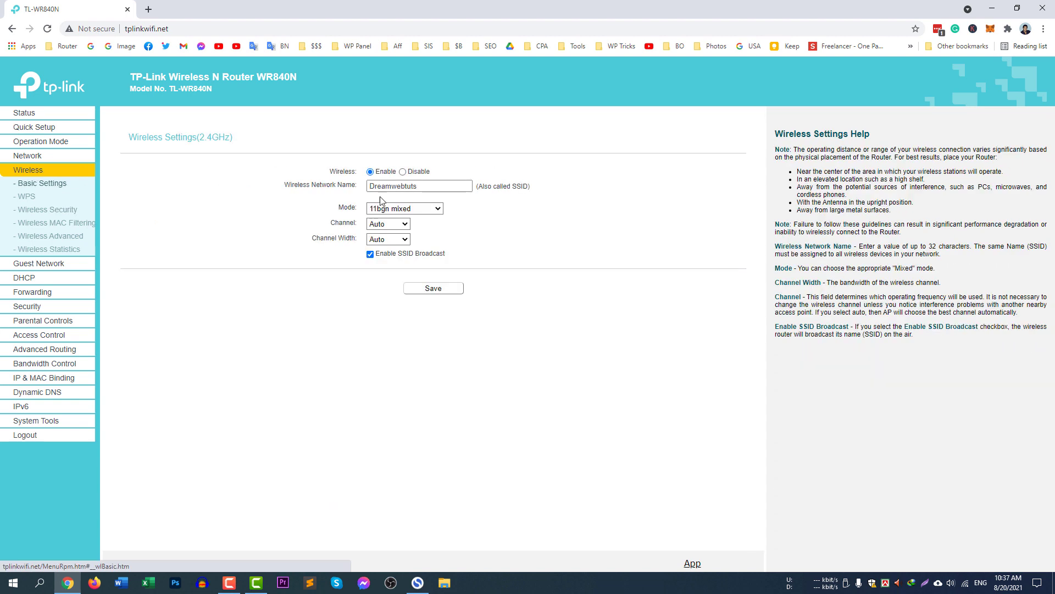
{"action": "left_click", "coordinate": [441, 189]}
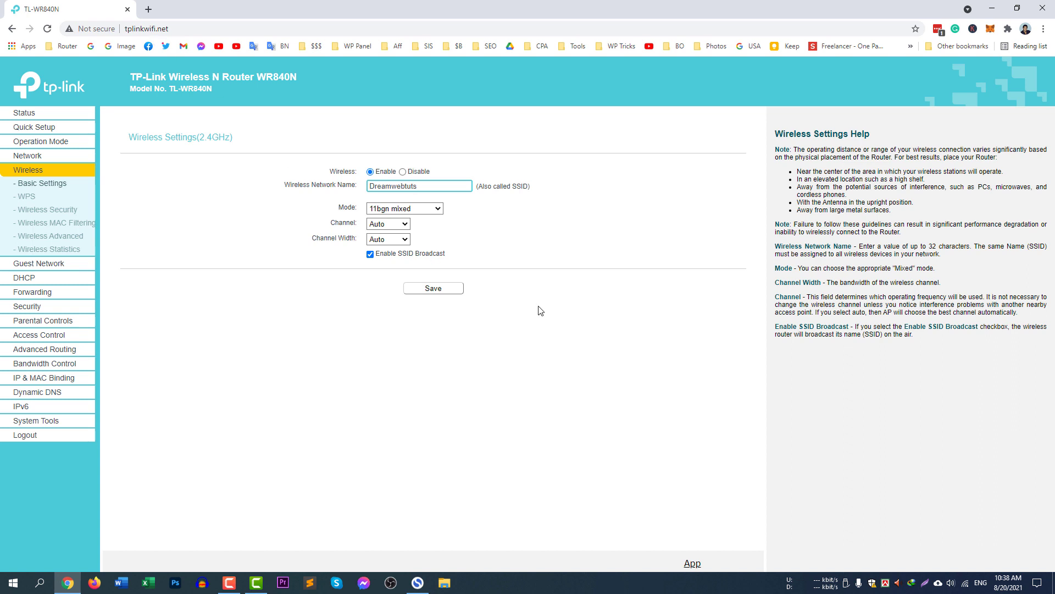
{"action": "left_click", "coordinate": [580, 366]}
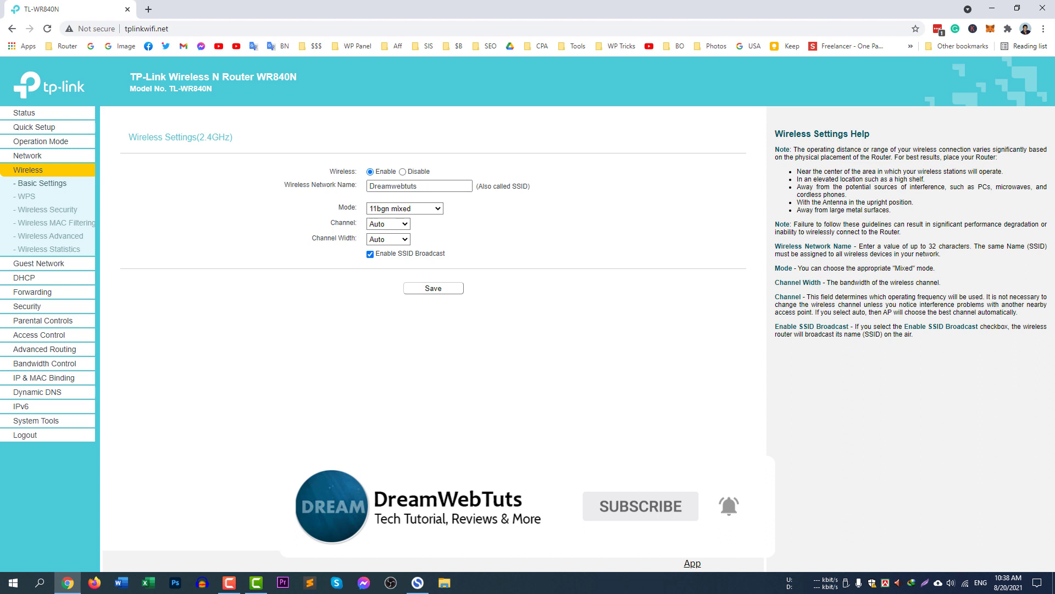
{"action": "left_click", "coordinate": [230, 584]}
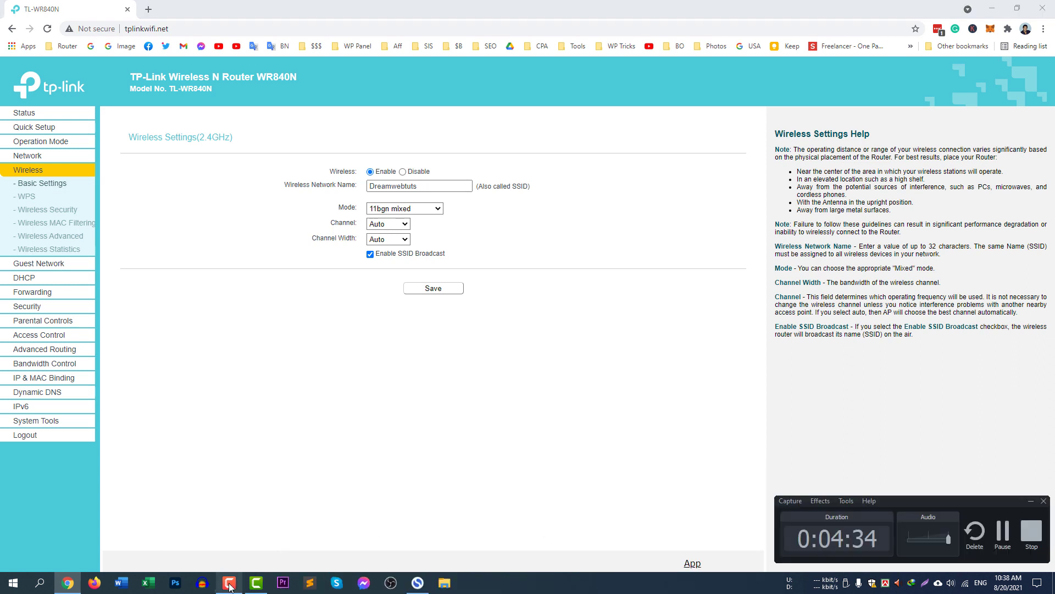